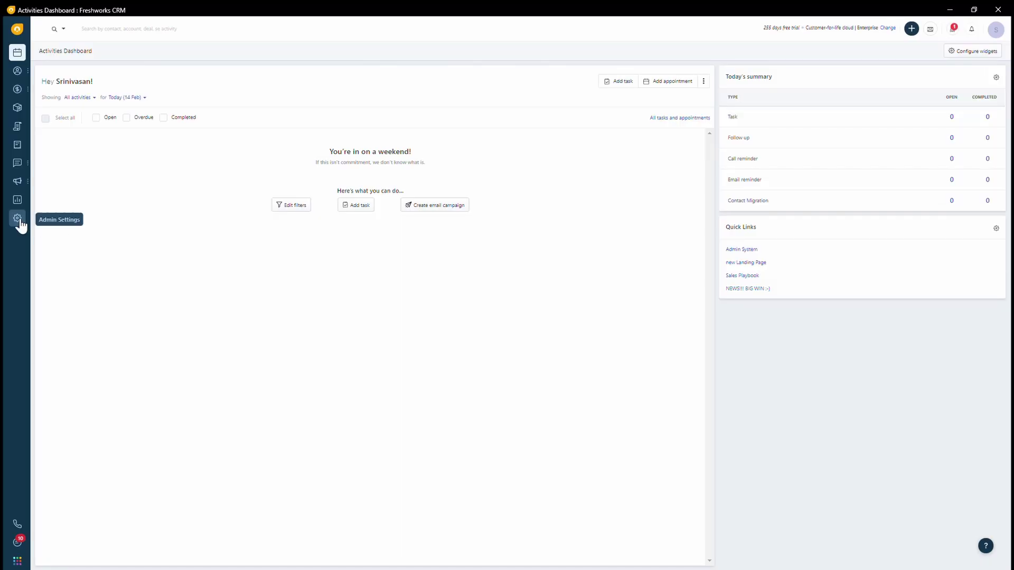
- Open Admin Settings and search the settings for 'docu'
click(18, 219)
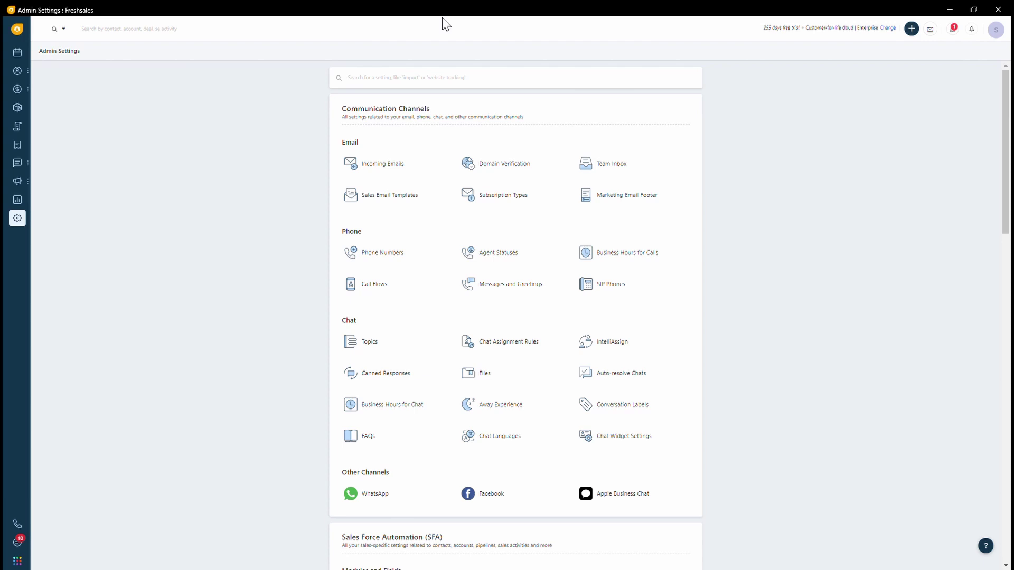
click(409, 87)
text(docum)
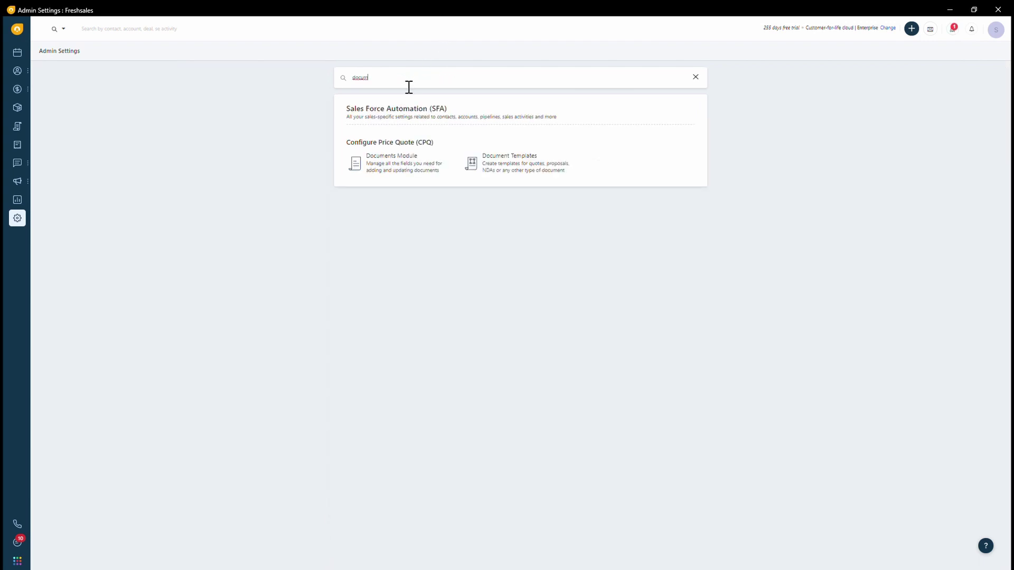
- Open the Documents Module settings and scroll through its Basic, address and System information field groups
click(419, 178)
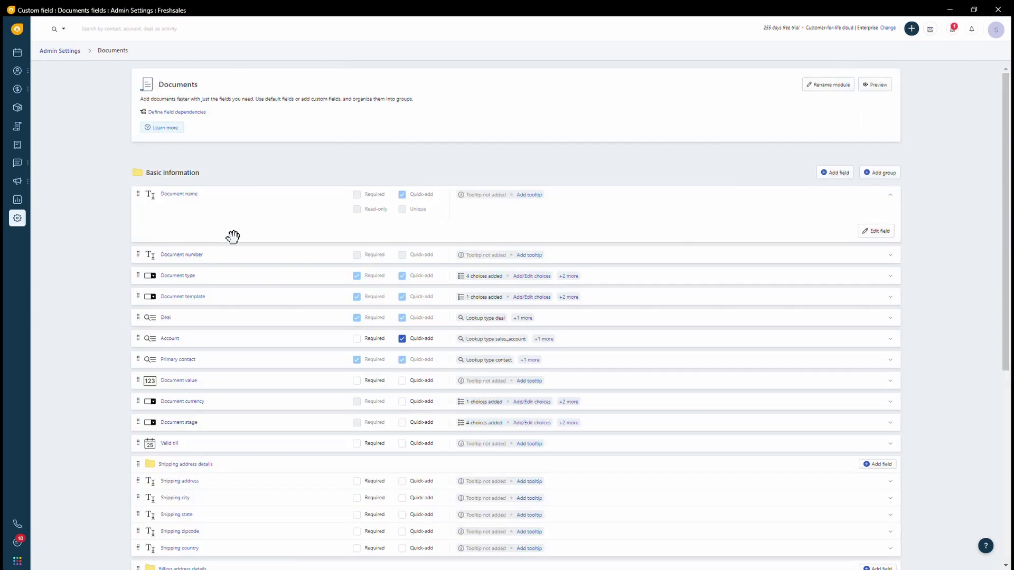
scroll(239, 295, down, 2)
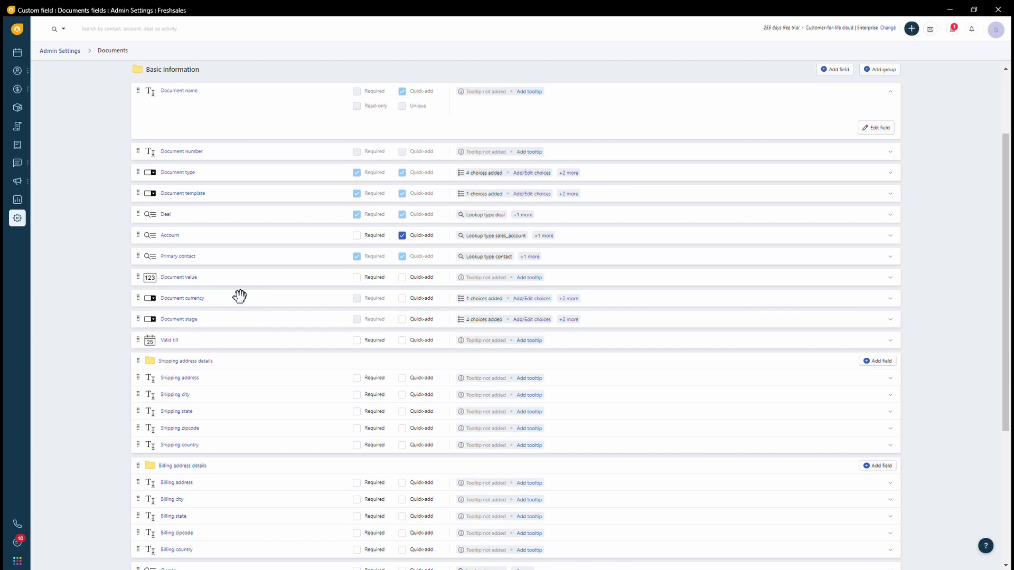
scroll(239, 296, down, 2)
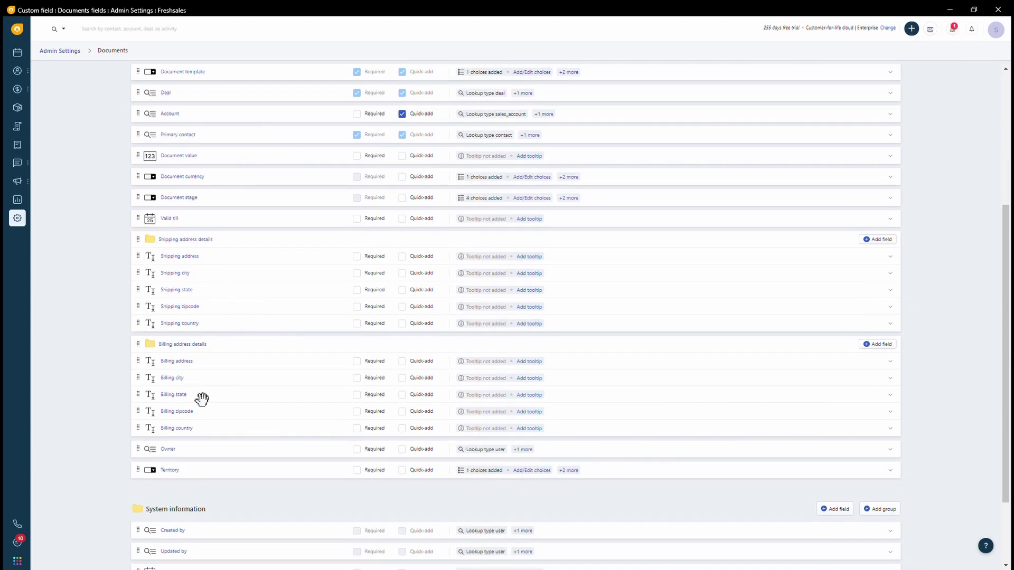
scroll(204, 404, down, 2)
scroll(206, 406, up, 2)
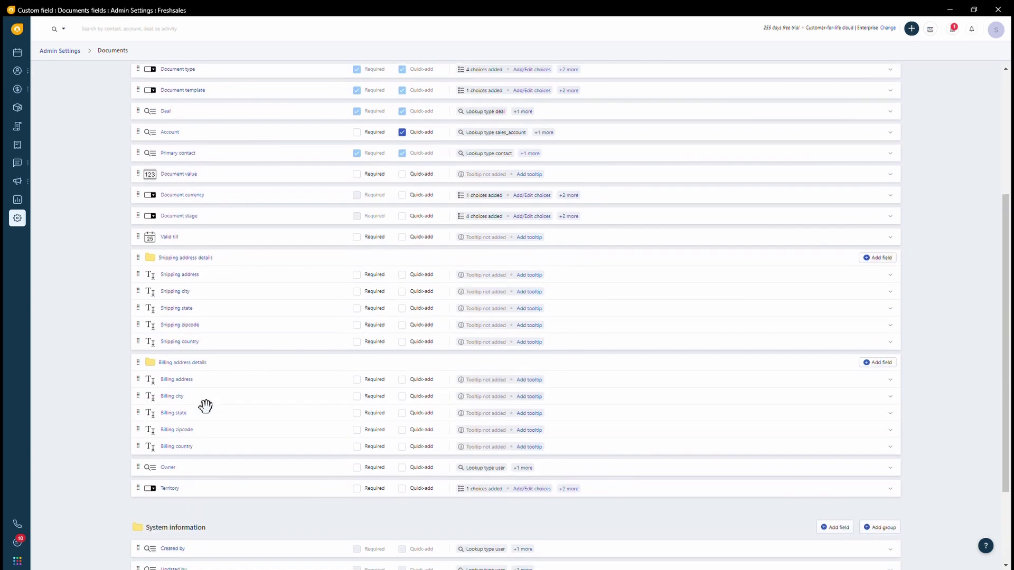
scroll(179, 254, up, 2)
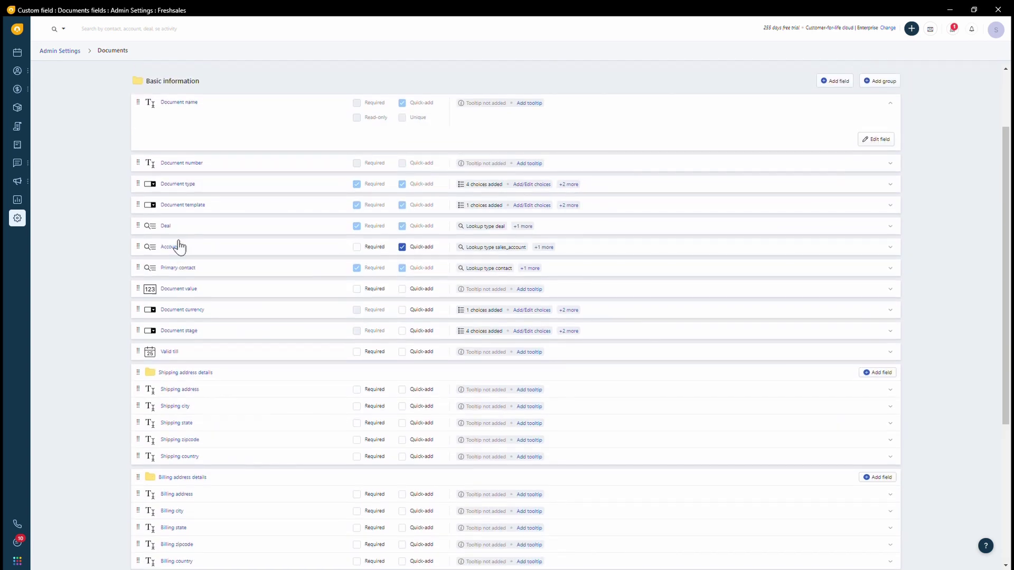
scroll(202, 252, up, 2)
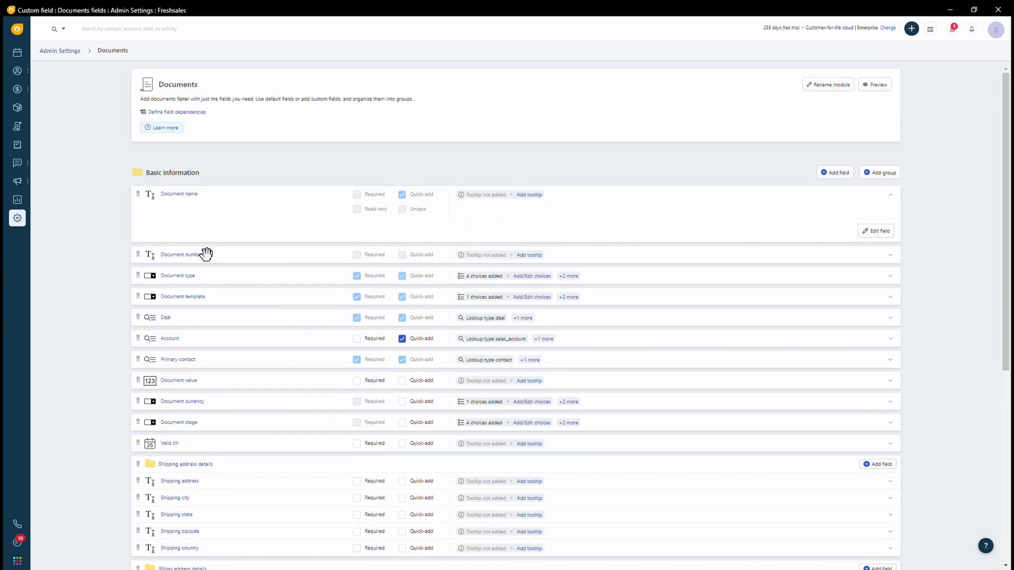
- Return to Admin Settings, search 'docu' again and open Document Templates
click(64, 51)
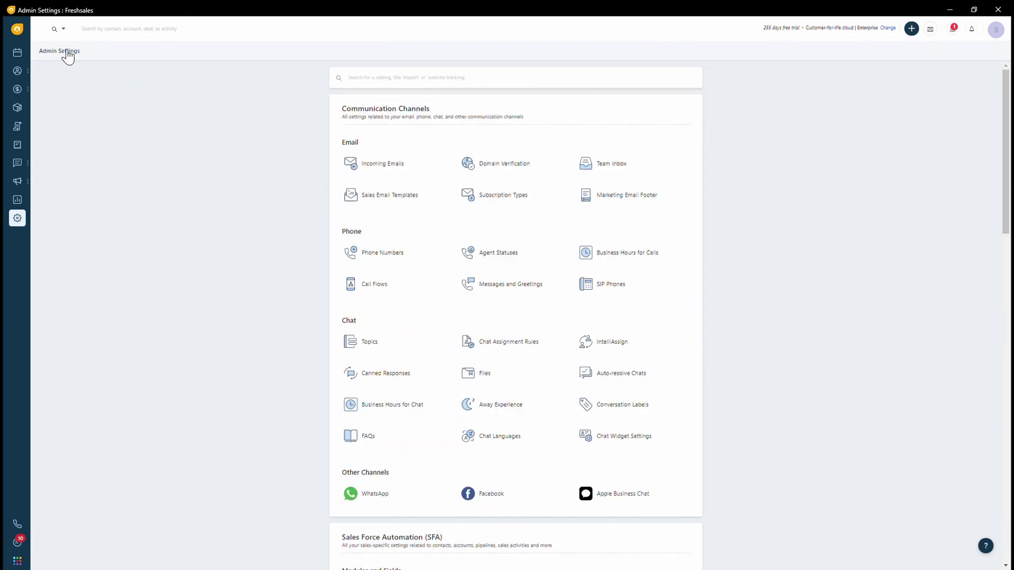
click(359, 86)
text(docum)
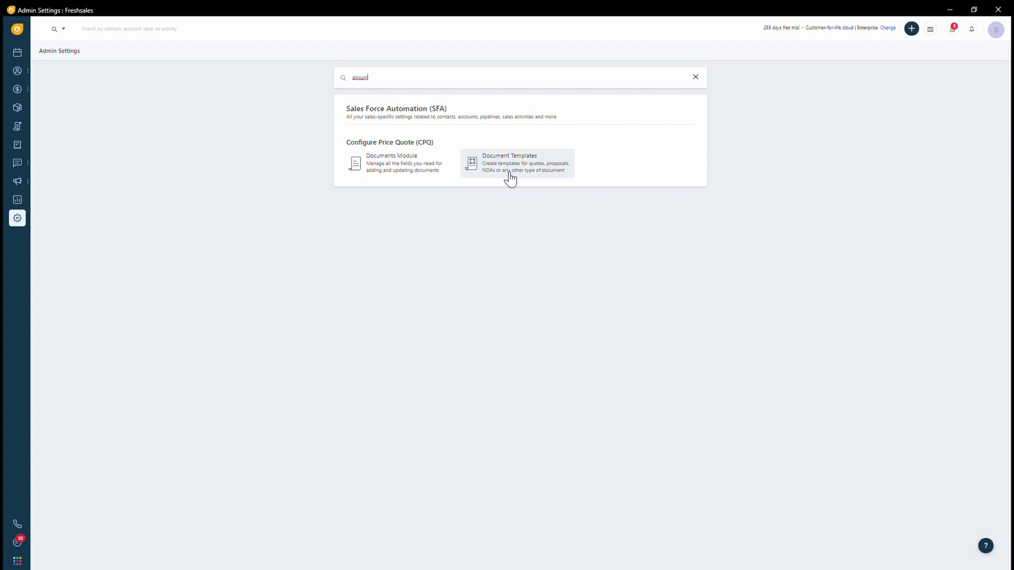
click(511, 179)
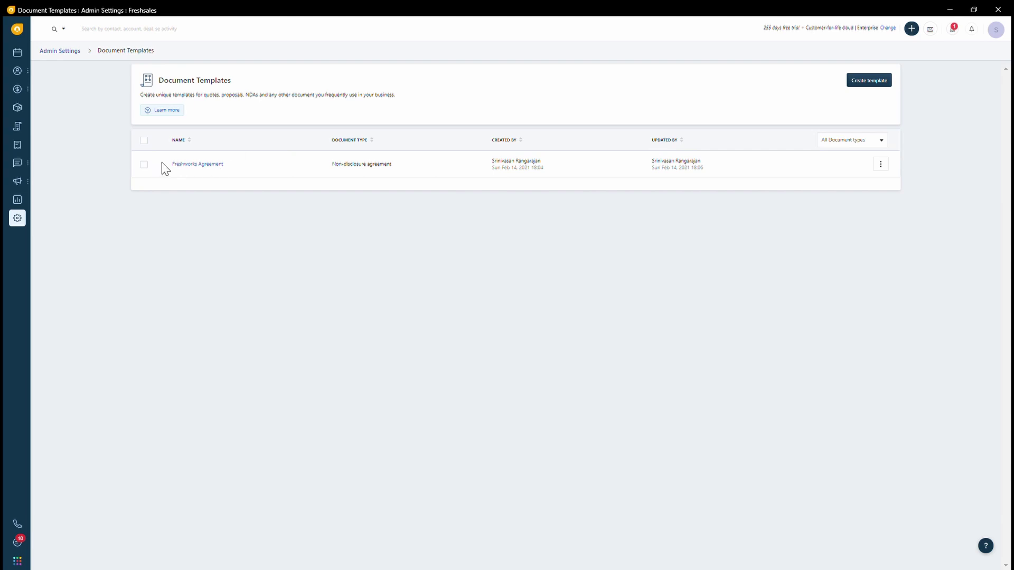
click(259, 254)
- Open the Freshworks Agreement template in the editor and dismiss the webinar chat popup
click(196, 165)
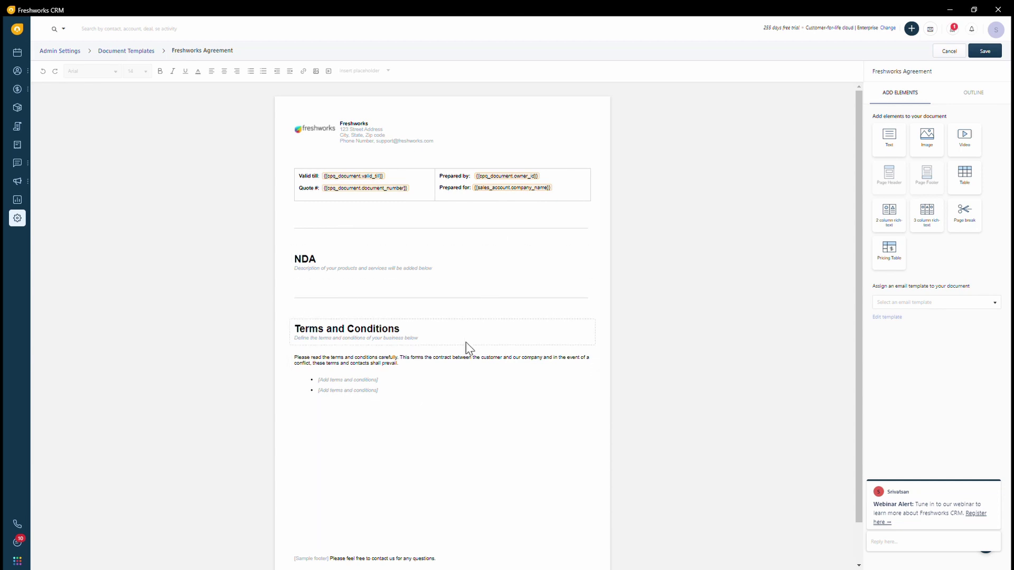
scroll(467, 348, down, 1)
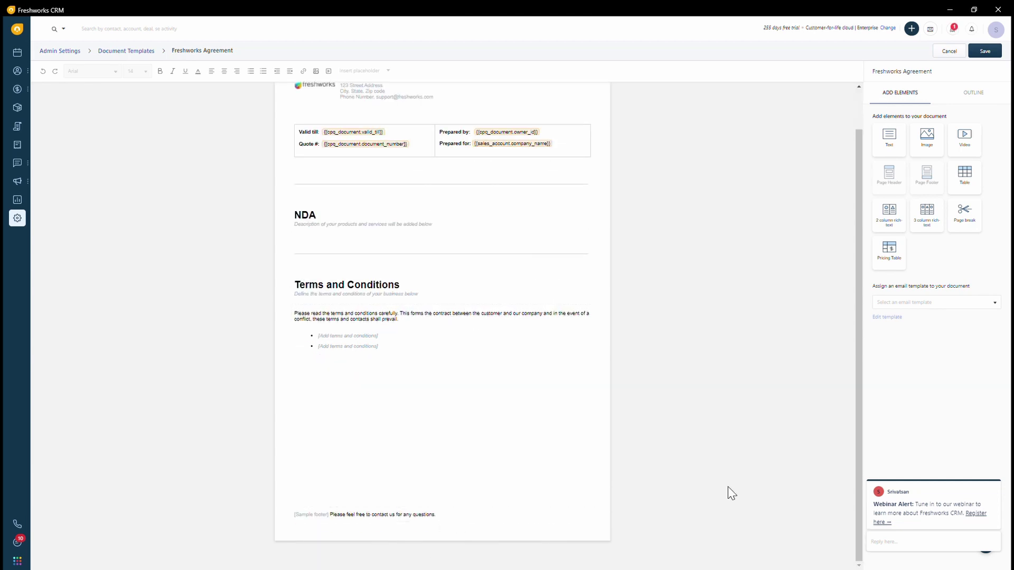
mouse_move(884, 513)
click(995, 473)
- Add a Page break below the info table and select, then deselect, the header logo block
drag(968, 227, 434, 186)
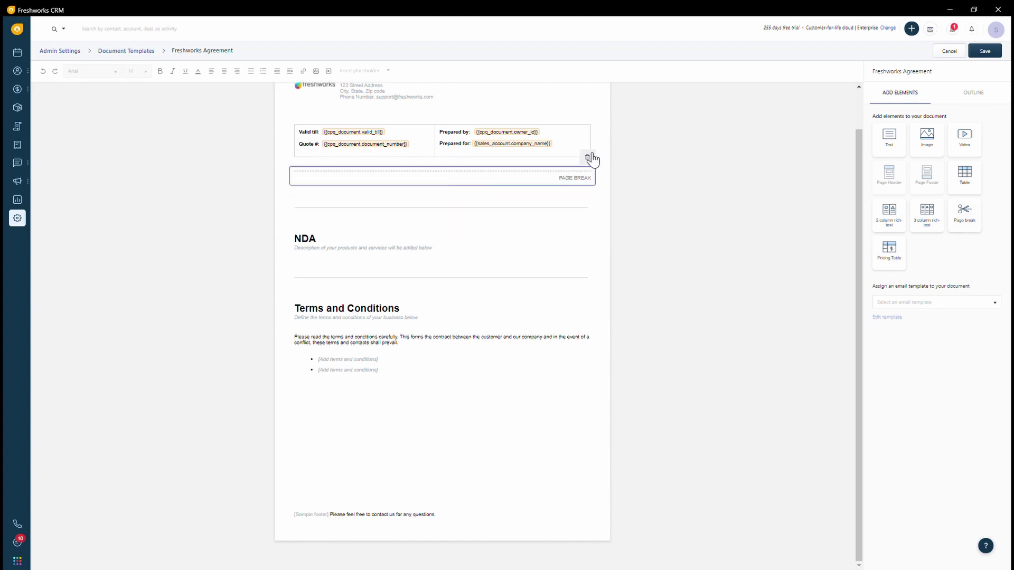
scroll(362, 102, up, 1)
click(319, 145)
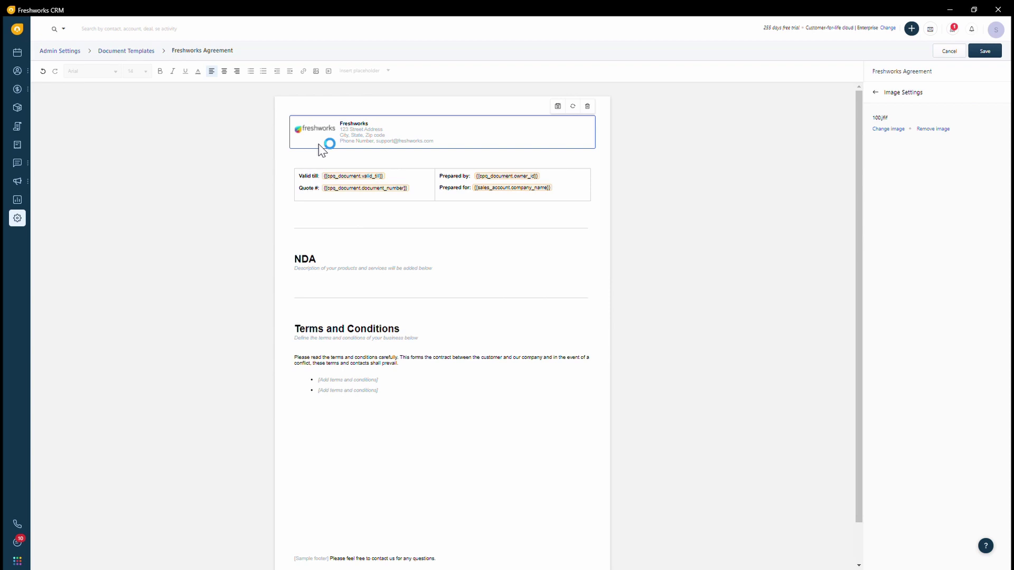
click(516, 212)
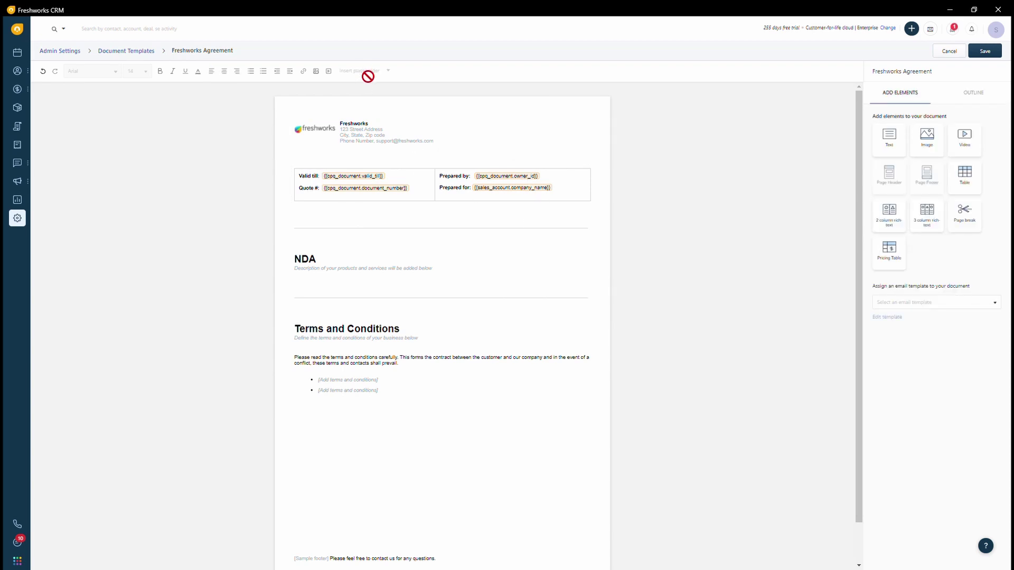
click(393, 278)
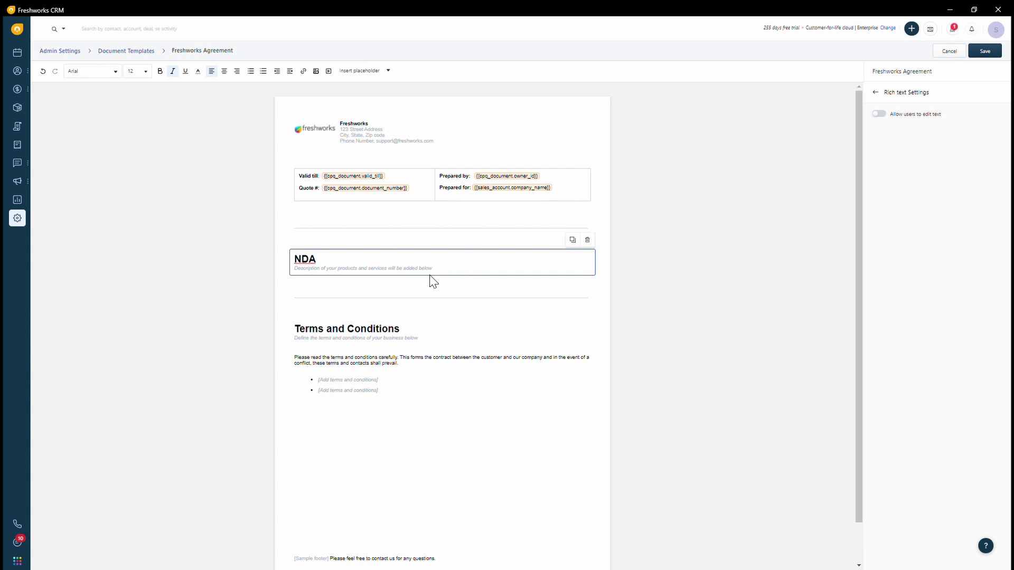
click(389, 80)
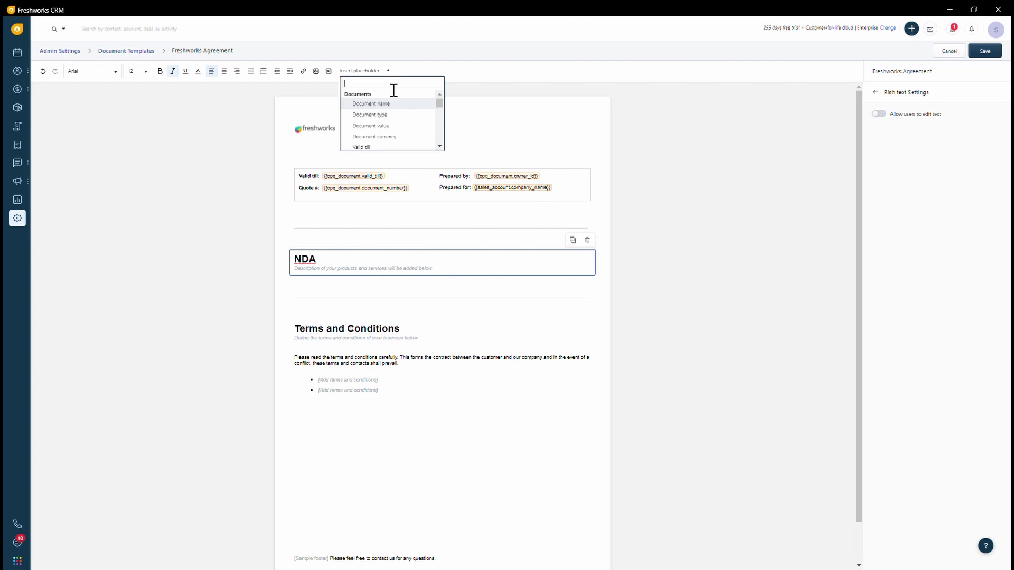
text(bill)
key(BackSpace)
key(BackSpace)
key(BackSpace)
key(BackSpace)
click(307, 100)
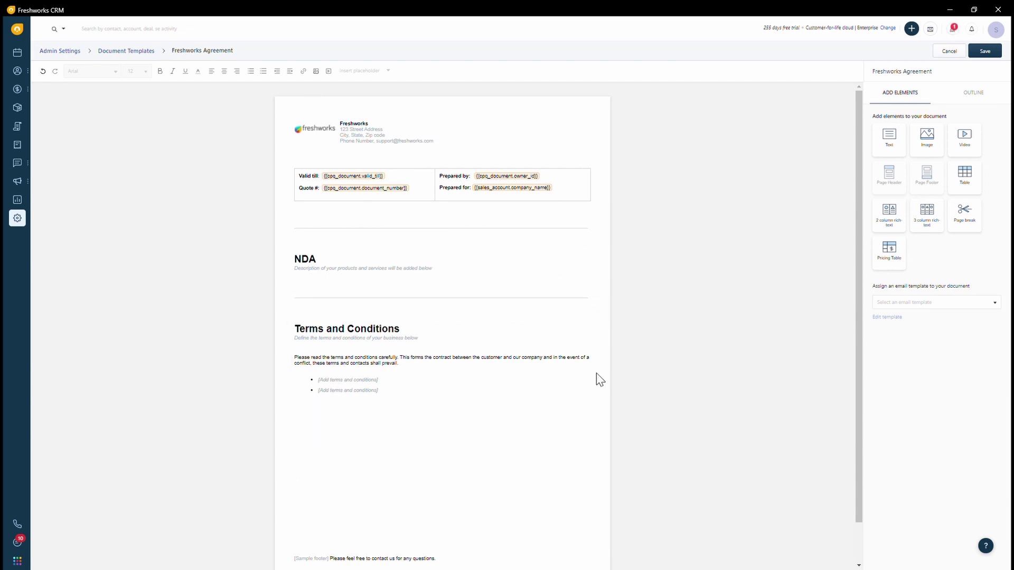
- Return to Document Templates, discarding the unsaved template changes
click(151, 54)
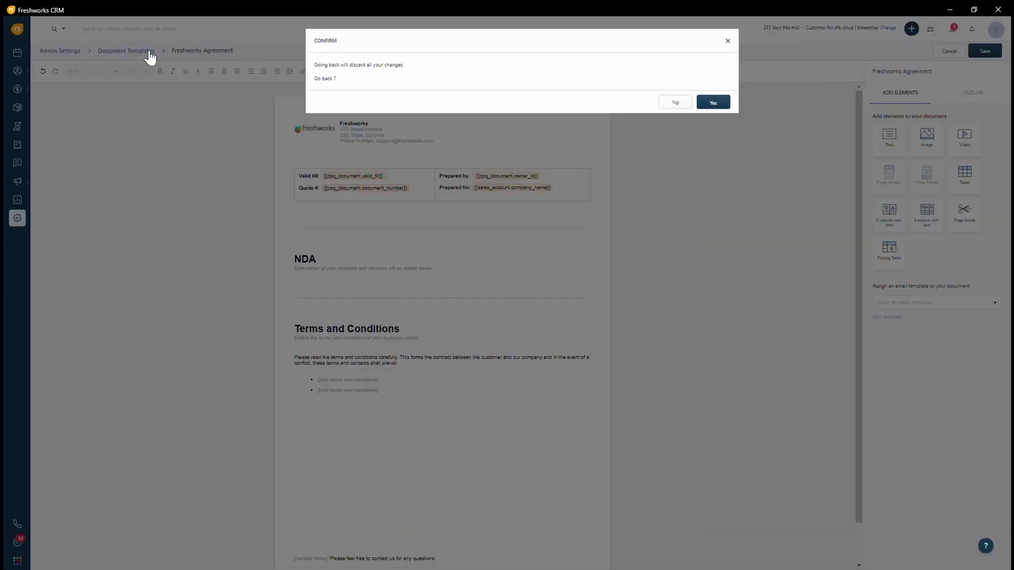
click(713, 103)
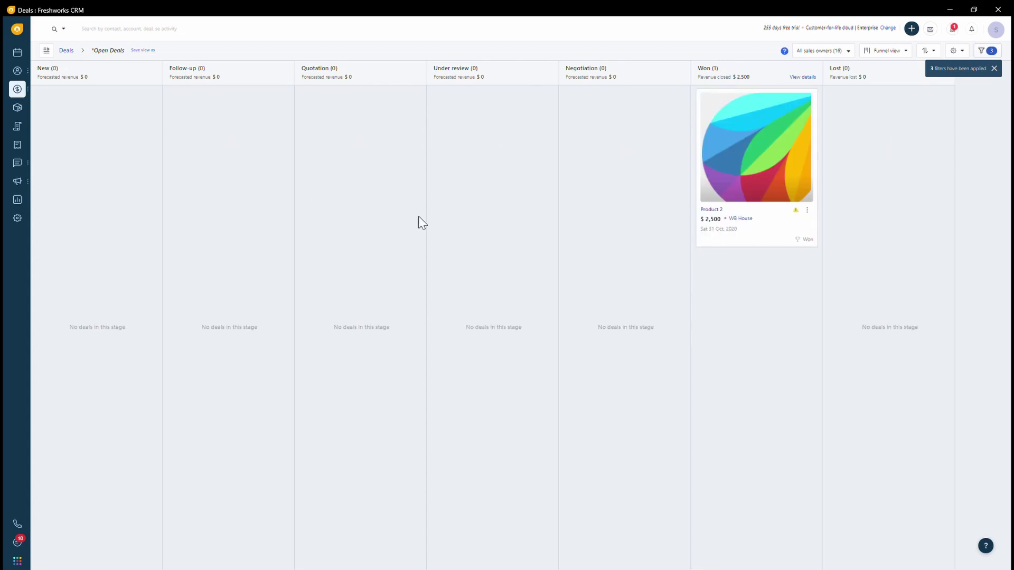
- Open the Product 2 deal's details and create a Non-disclosure agreement from Related Documents
click(807, 210)
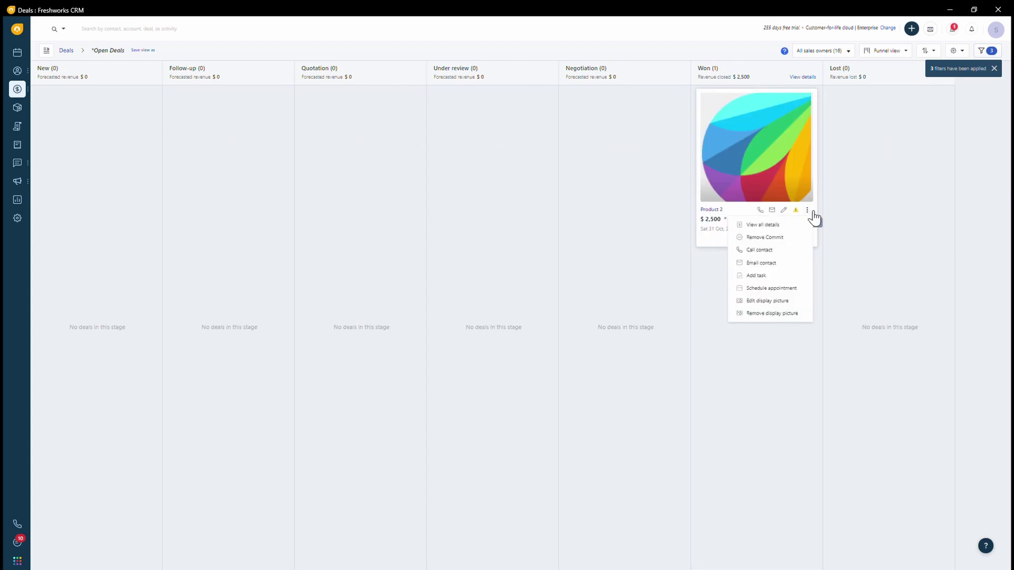
click(796, 227)
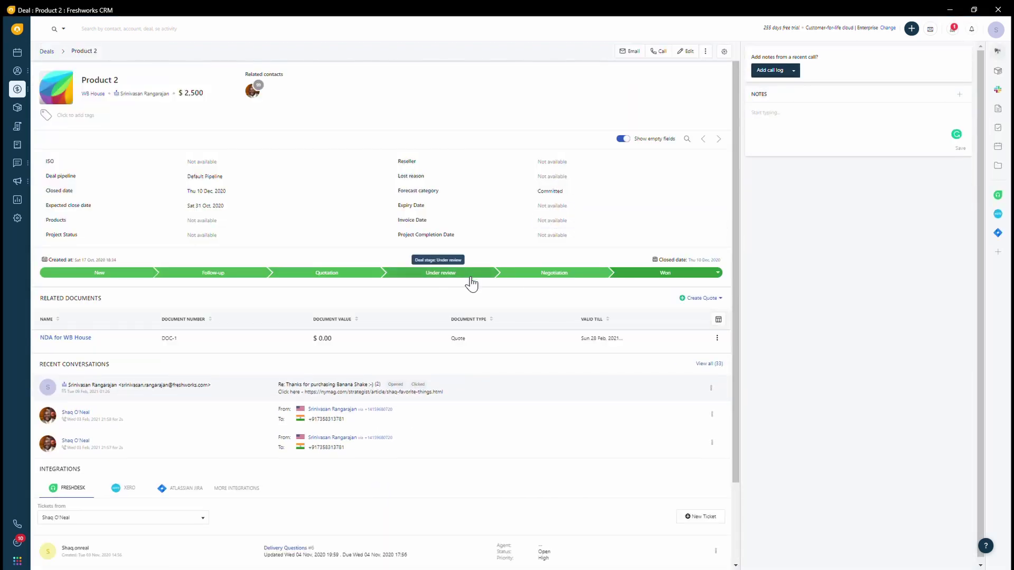
click(722, 299)
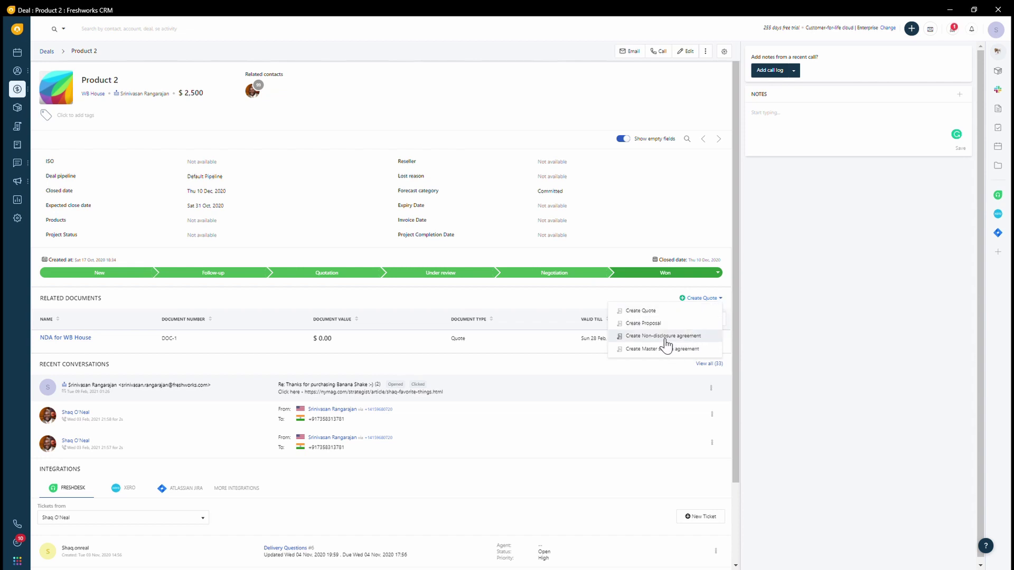
click(667, 336)
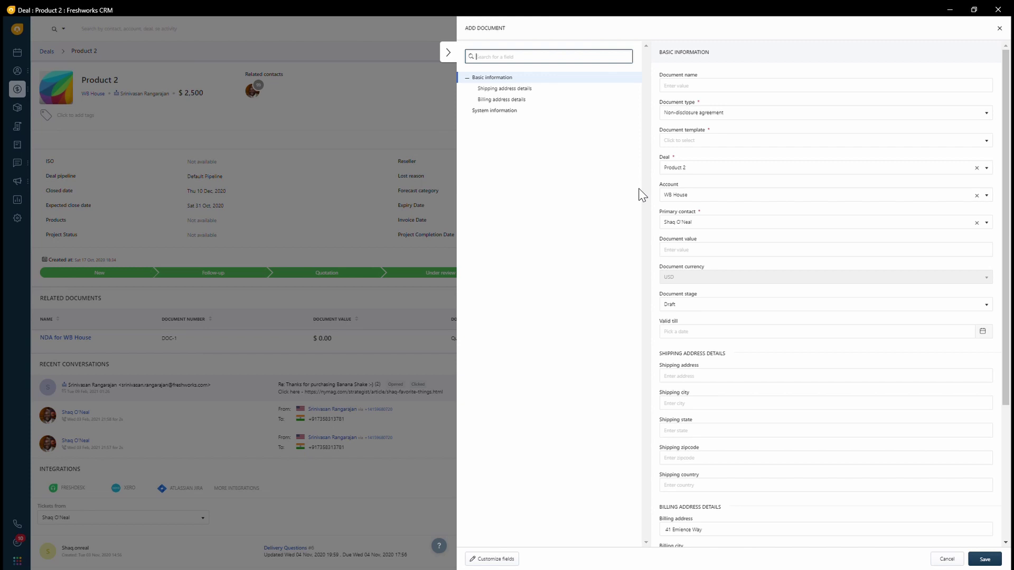
- Name the document 'NDA for WB House 2', use the Freshworks Agreement template, valid till 28/02/2021
click(695, 91)
text(NDA for WB House)
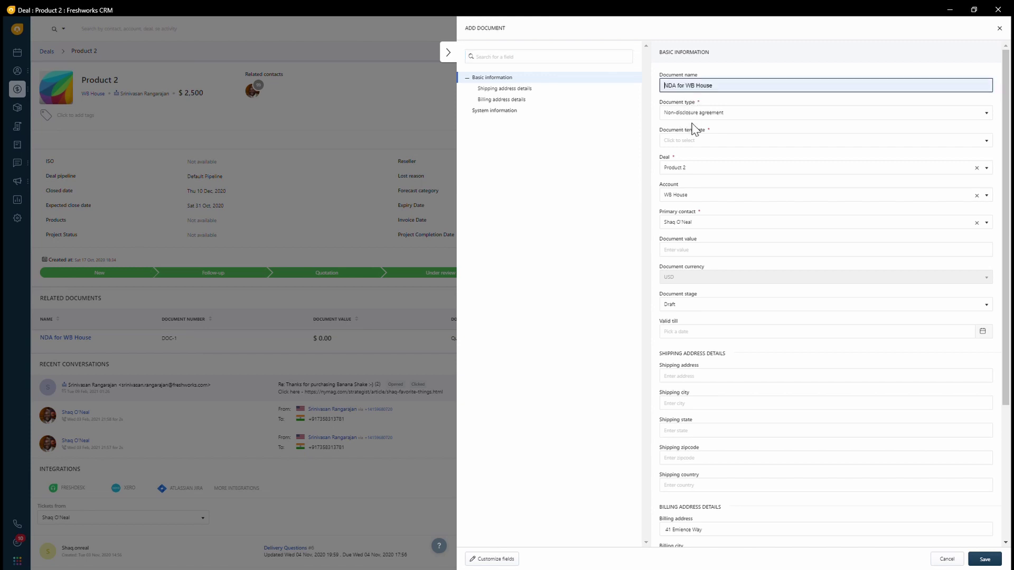
text(2)
click(699, 142)
click(700, 166)
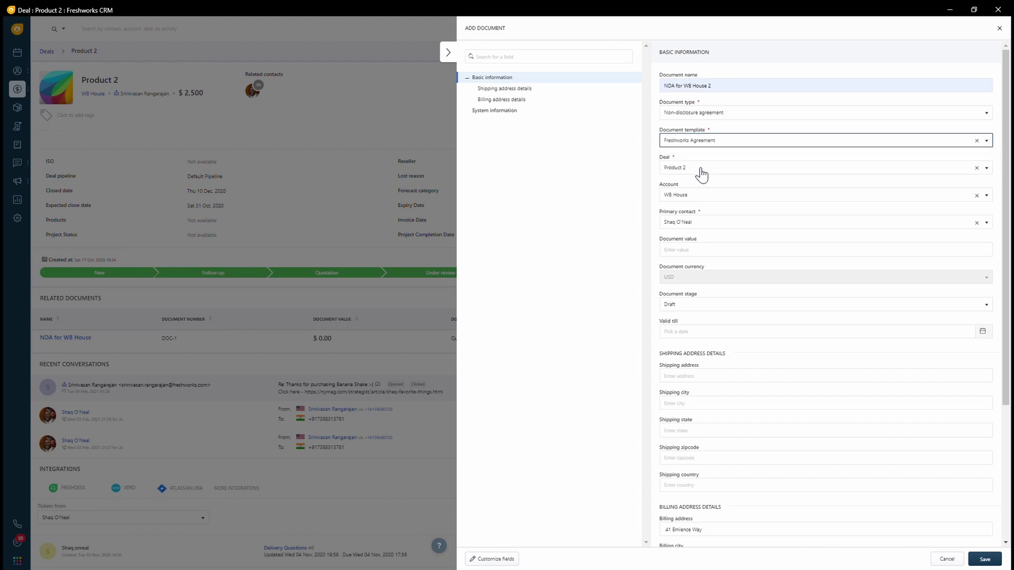
scroll(711, 236, down, 1)
scroll(709, 233, down, 2)
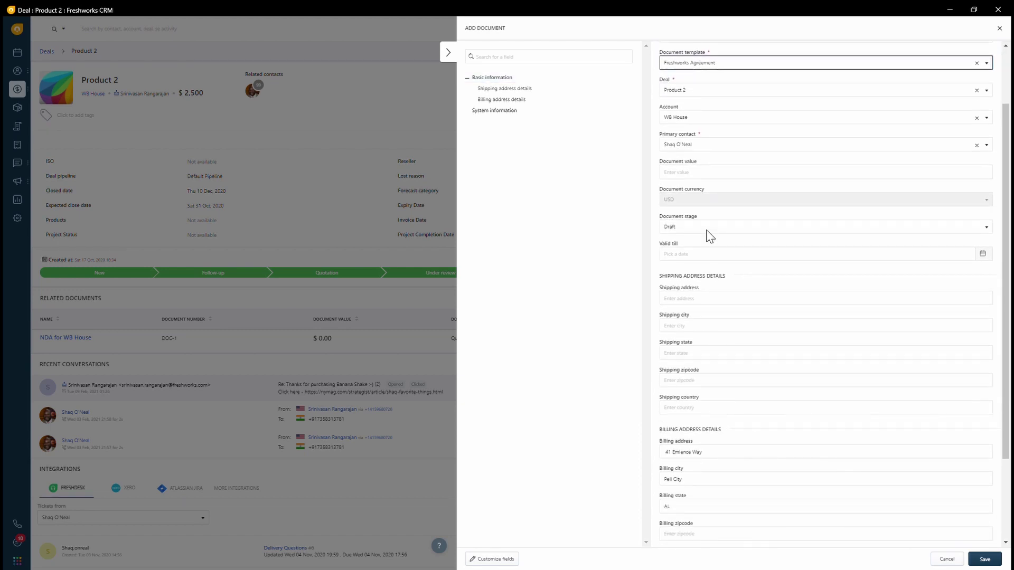
click(699, 195)
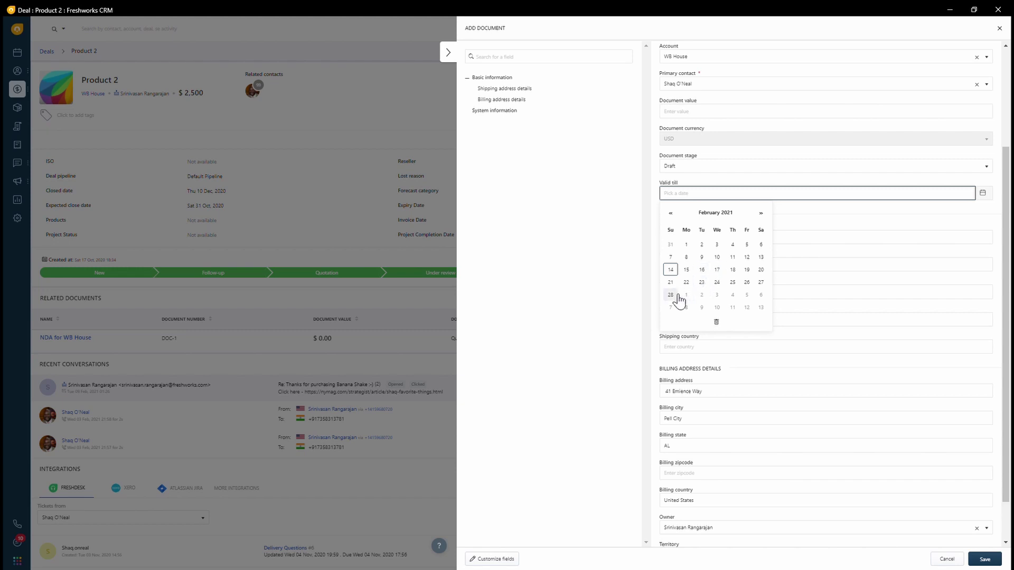
click(672, 296)
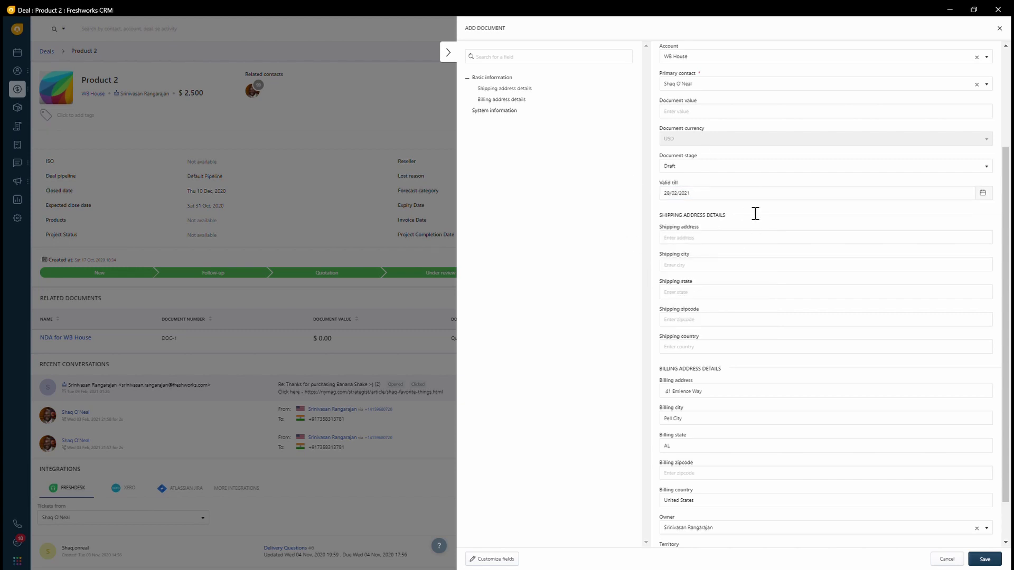
scroll(729, 332, down, 2)
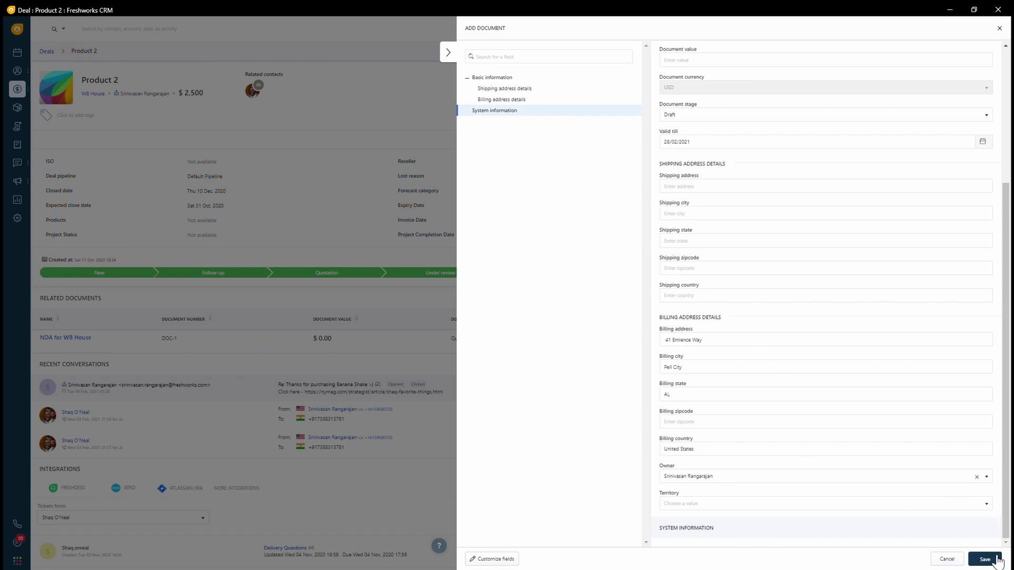
- Save the NDA for WB House 2 document, review its preview, then choose Save and send
click(986, 559)
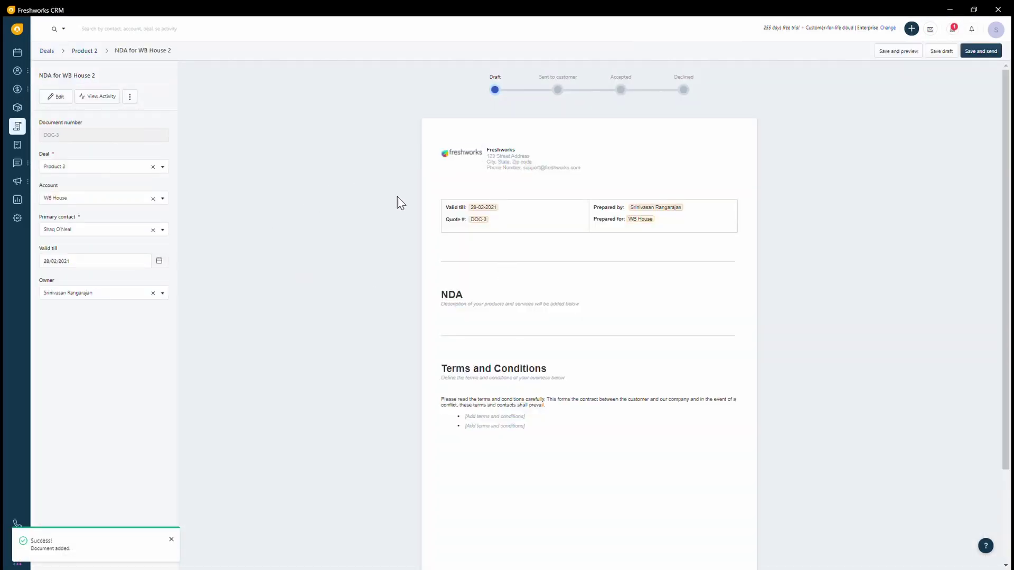
scroll(460, 311, down, 2)
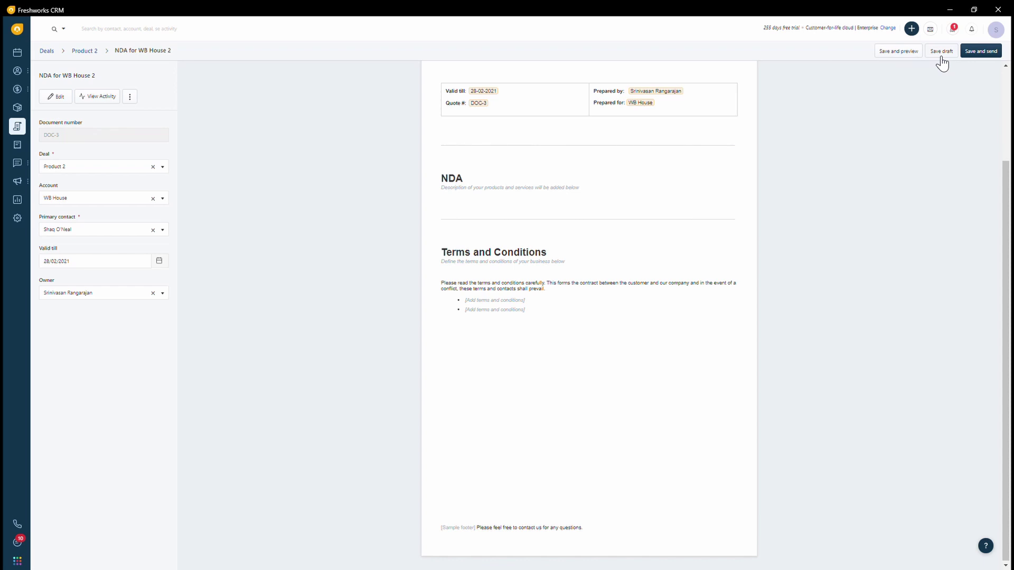
click(980, 53)
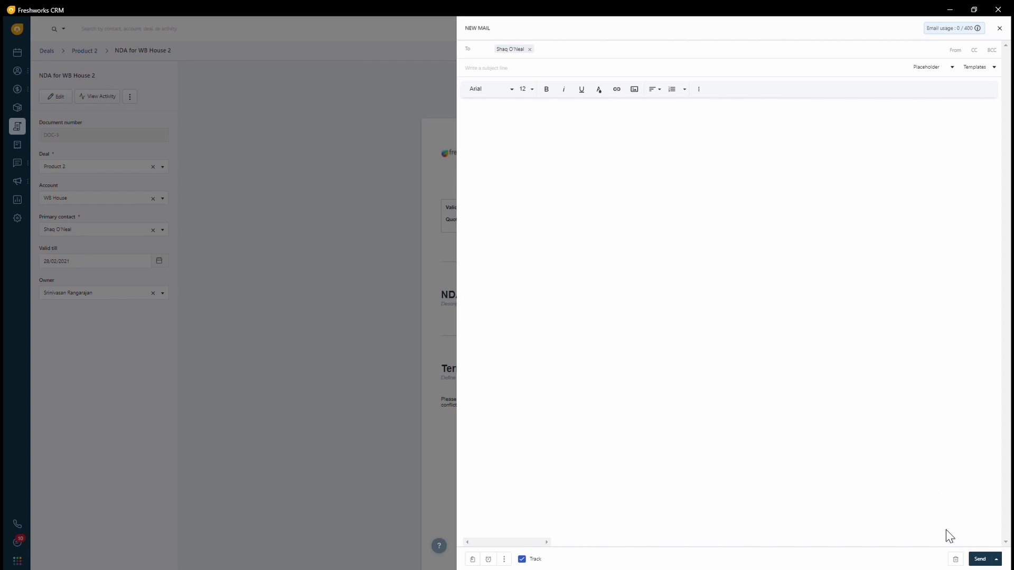
- Discard the drafted email to the primary contact and confirm the discard
click(957, 559)
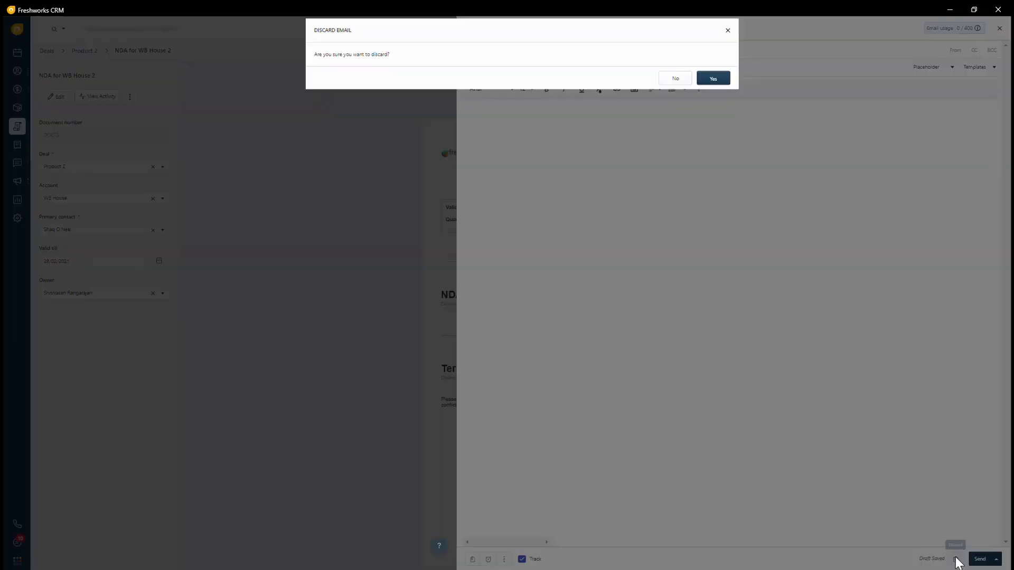
click(710, 88)
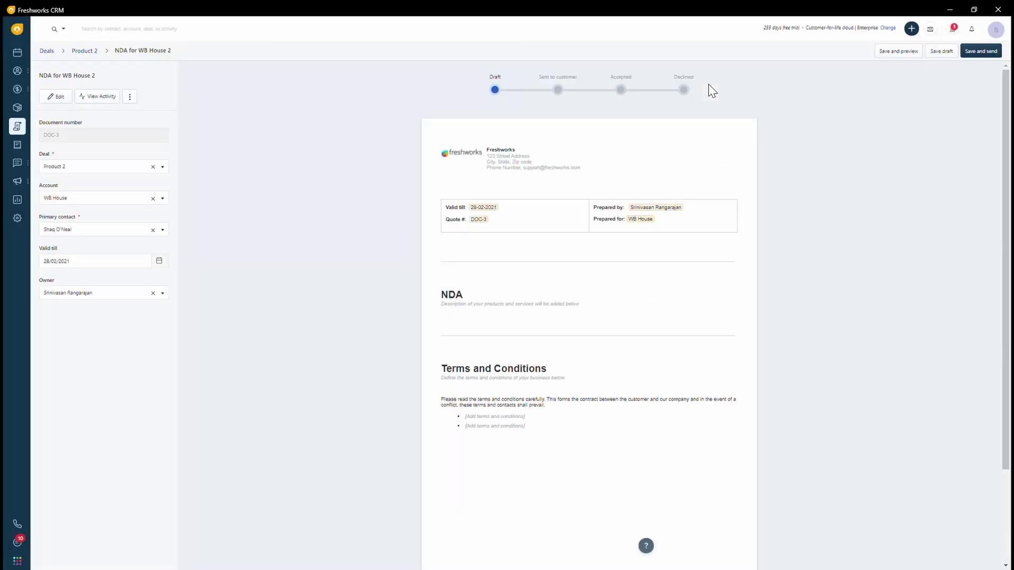
- Save the NDA as a draft and find it listed as DOC-3 under Product 2's Related Documents
click(952, 58)
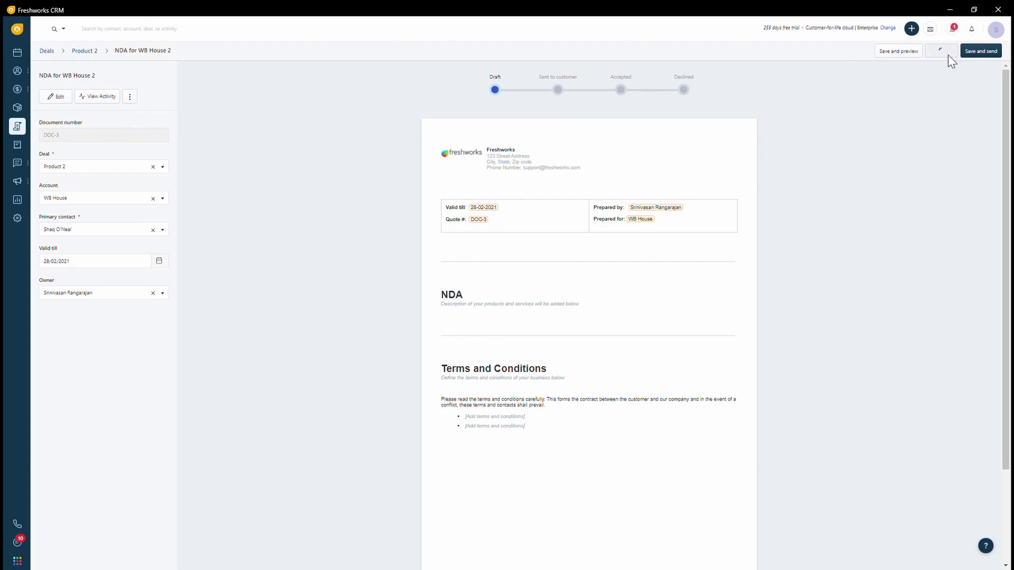
click(79, 61)
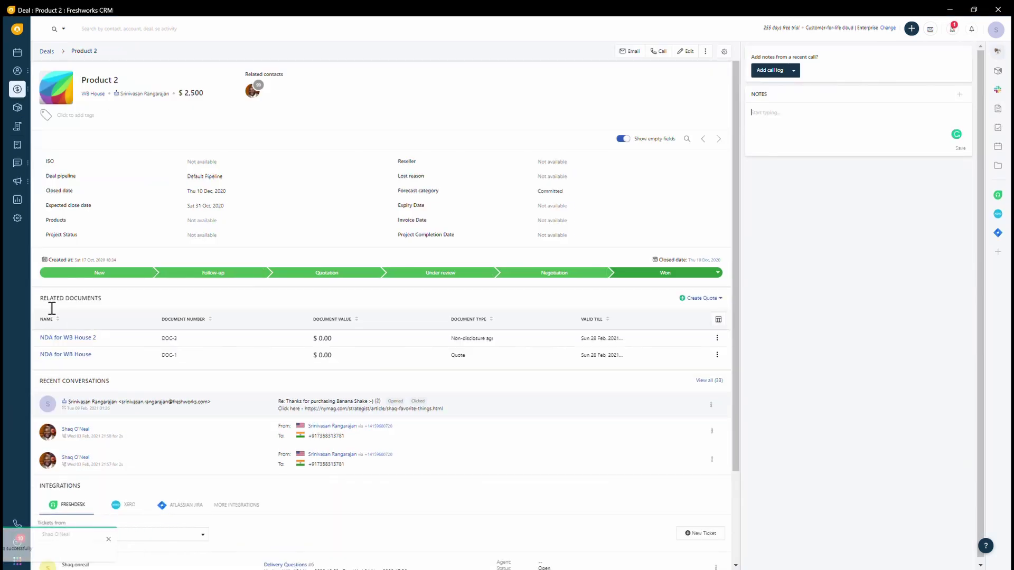
drag(41, 338, 96, 342)
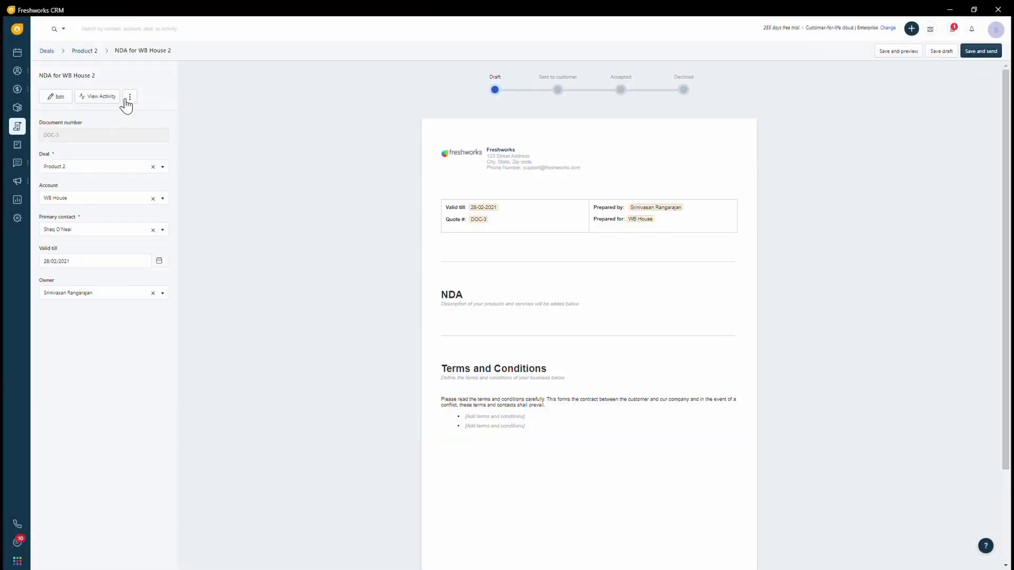
- Review the NDA's activity log, showing only 'Document created', then return to the Product 2 deal
click(103, 98)
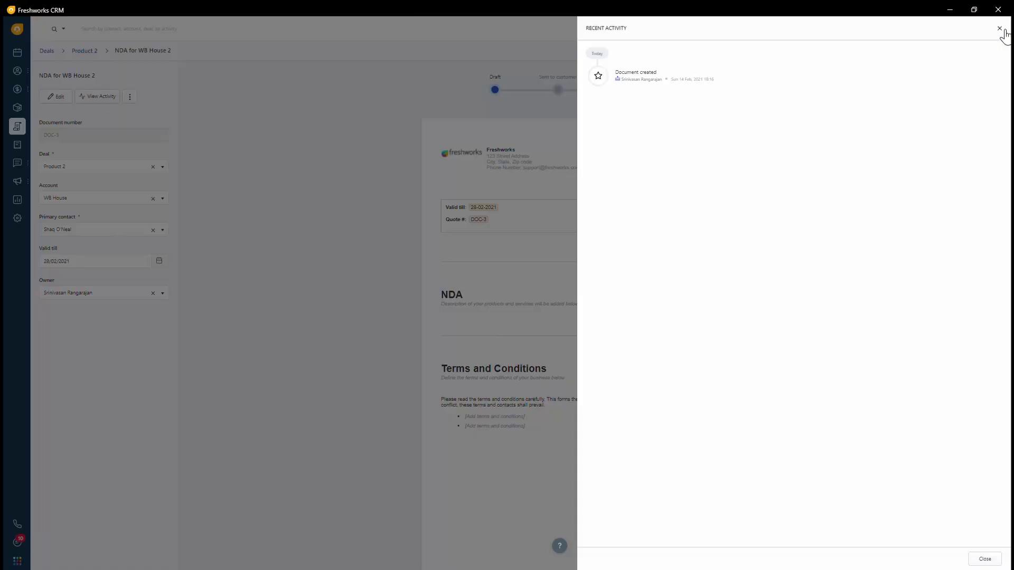
click(1000, 28)
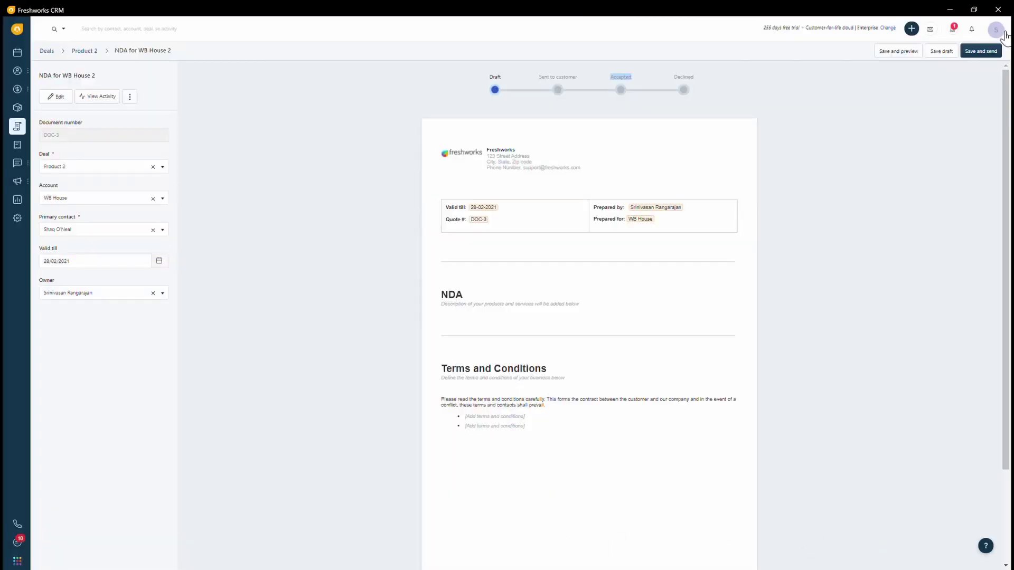
click(81, 55)
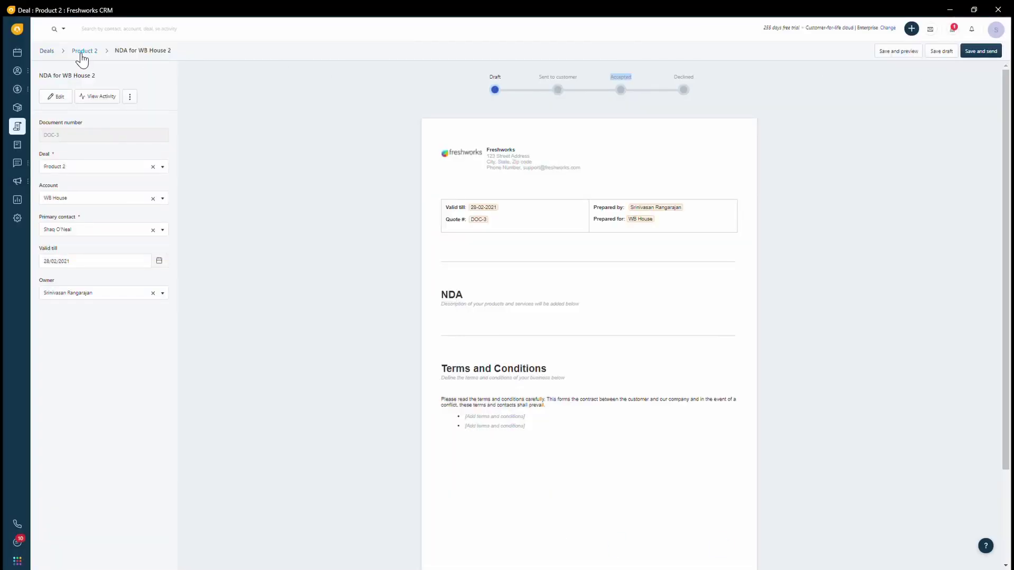
- Look over the Product 2 deal page and start writing a note in its Notes box
scroll(357, 199, down, 2)
scroll(359, 203, up, 2)
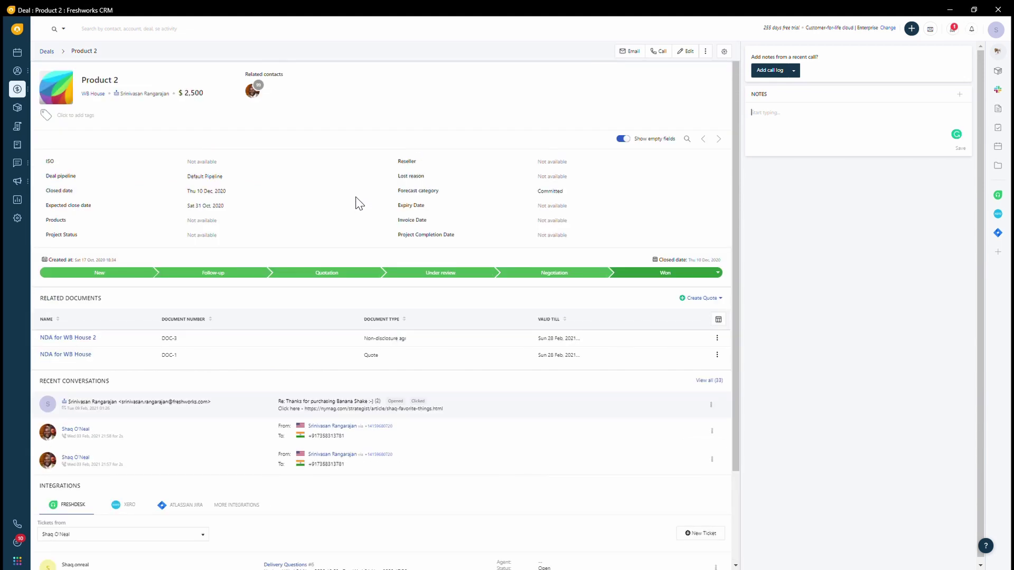
click(809, 129)
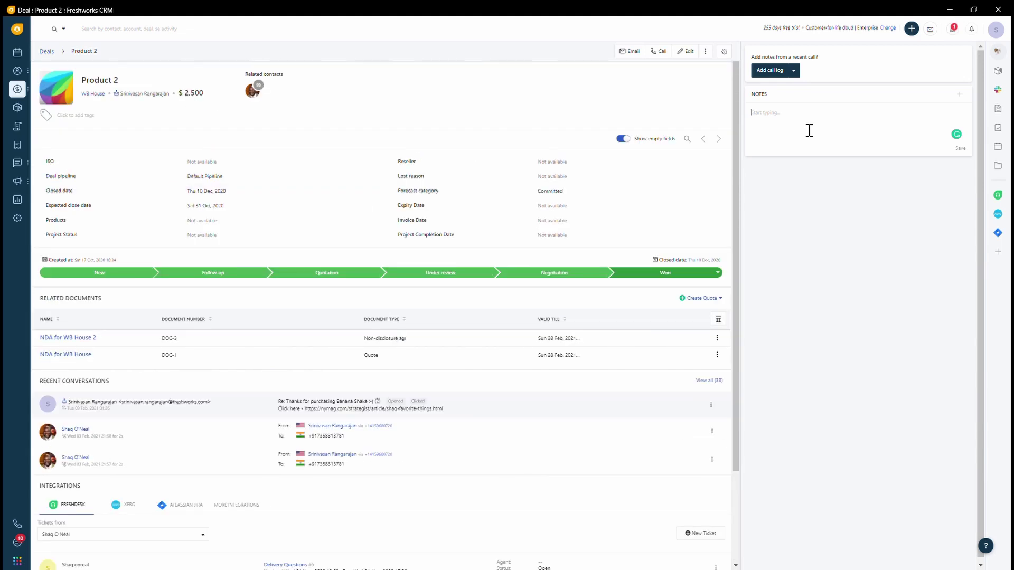